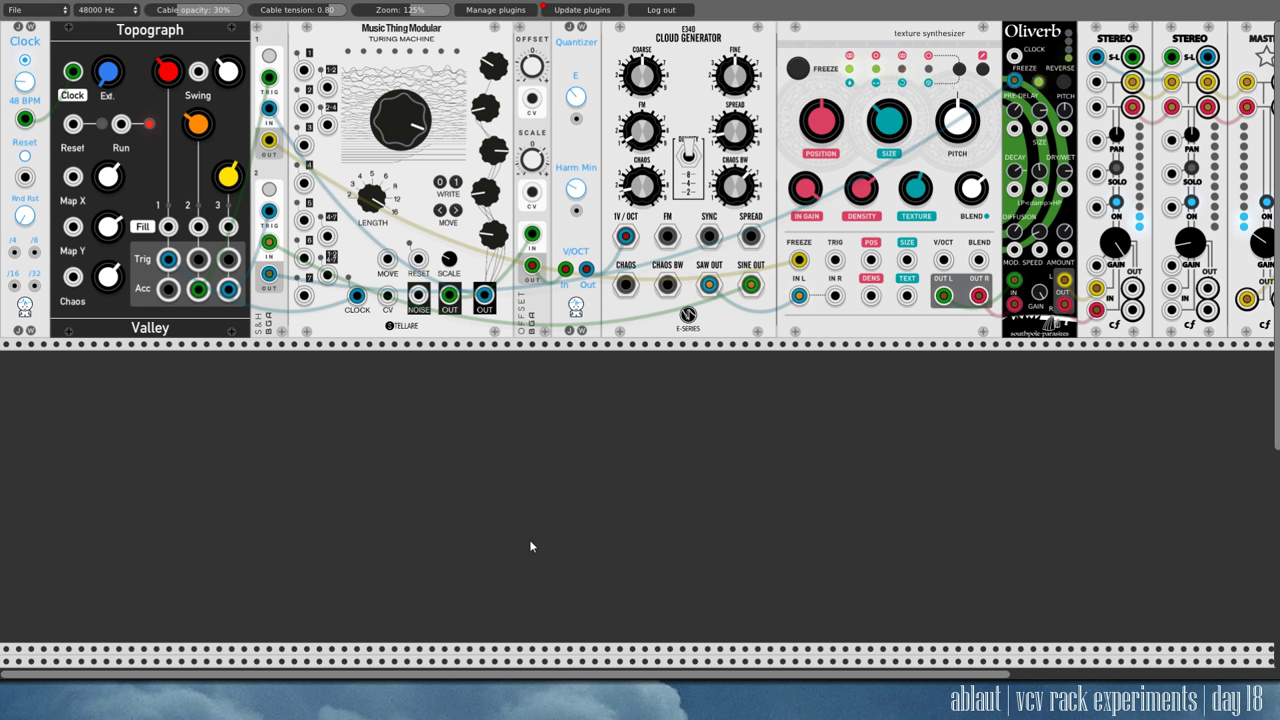
# Clock Topograph, drive Turing Machine CLOCK from Topograph Trig, and retune its big knob.
pyautogui.moveTo(400, 118); pyautogui.dragTo(400, 150)
pyautogui.moveTo(24, 118); pyautogui.dragTo(72, 72)
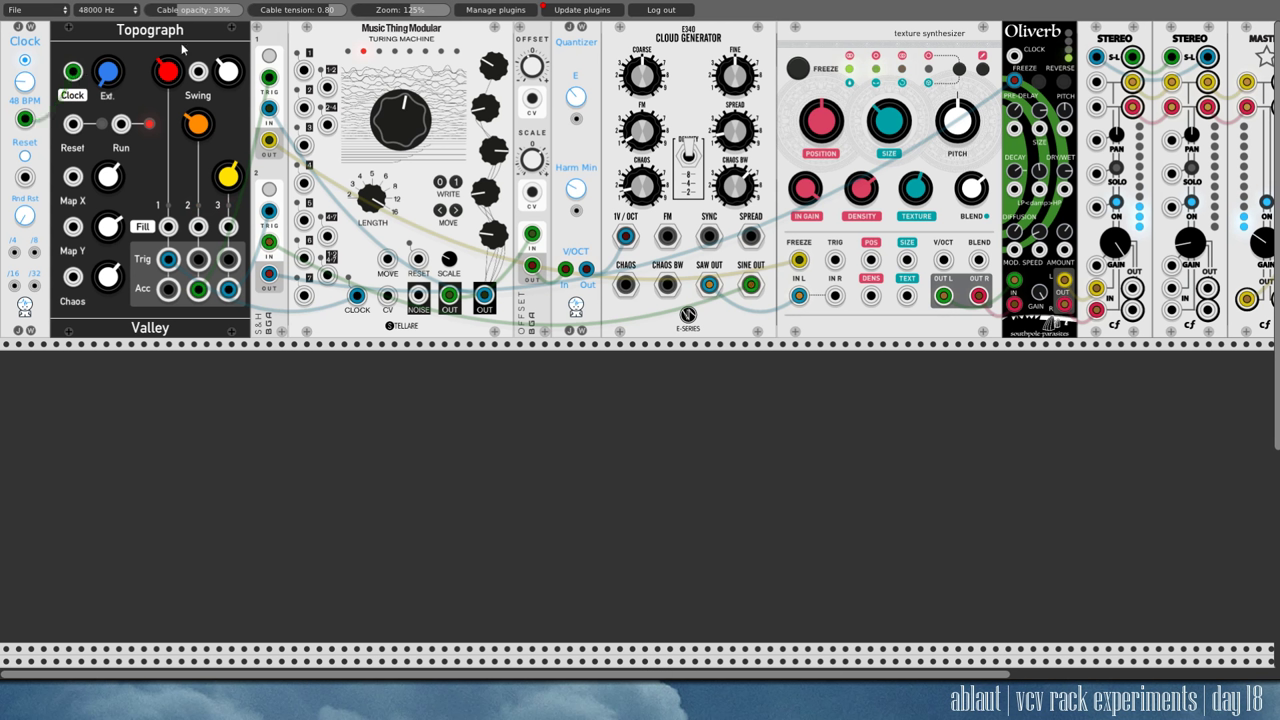
pyautogui.moveTo(357, 296); pyautogui.dragTo(168, 259)
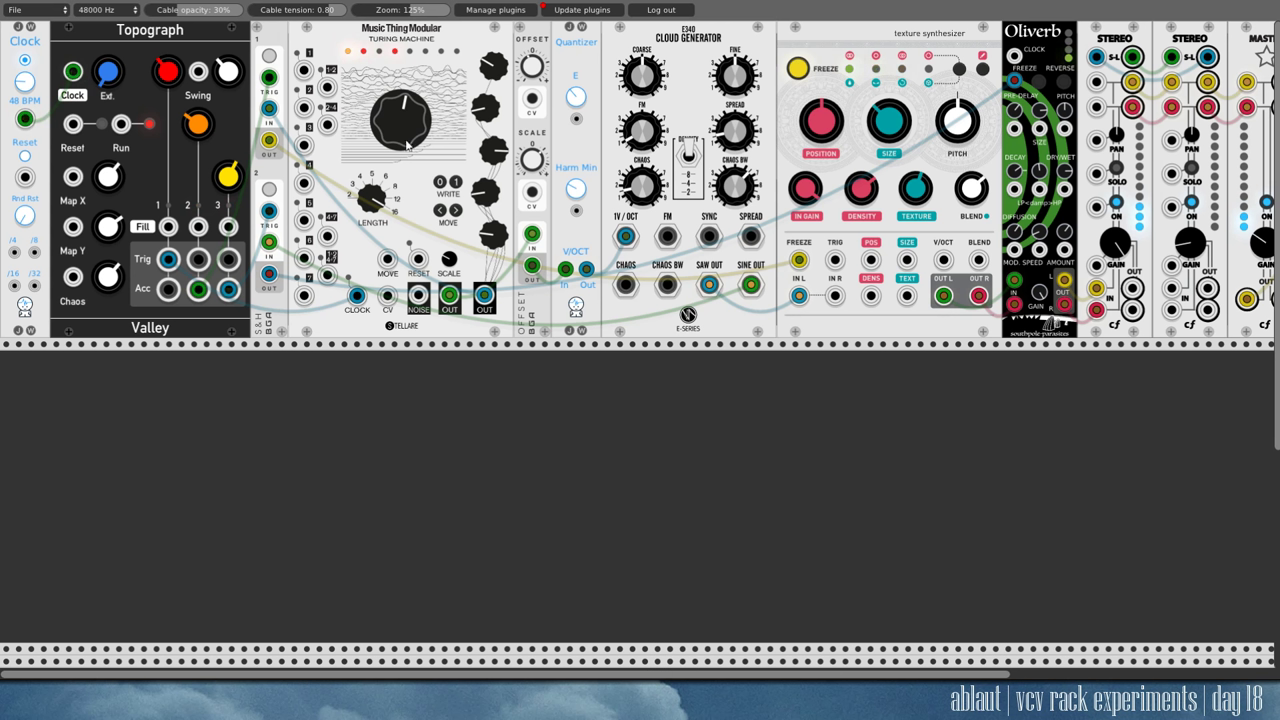
pyautogui.moveTo(396, 130); pyautogui.dragTo(396, 100)
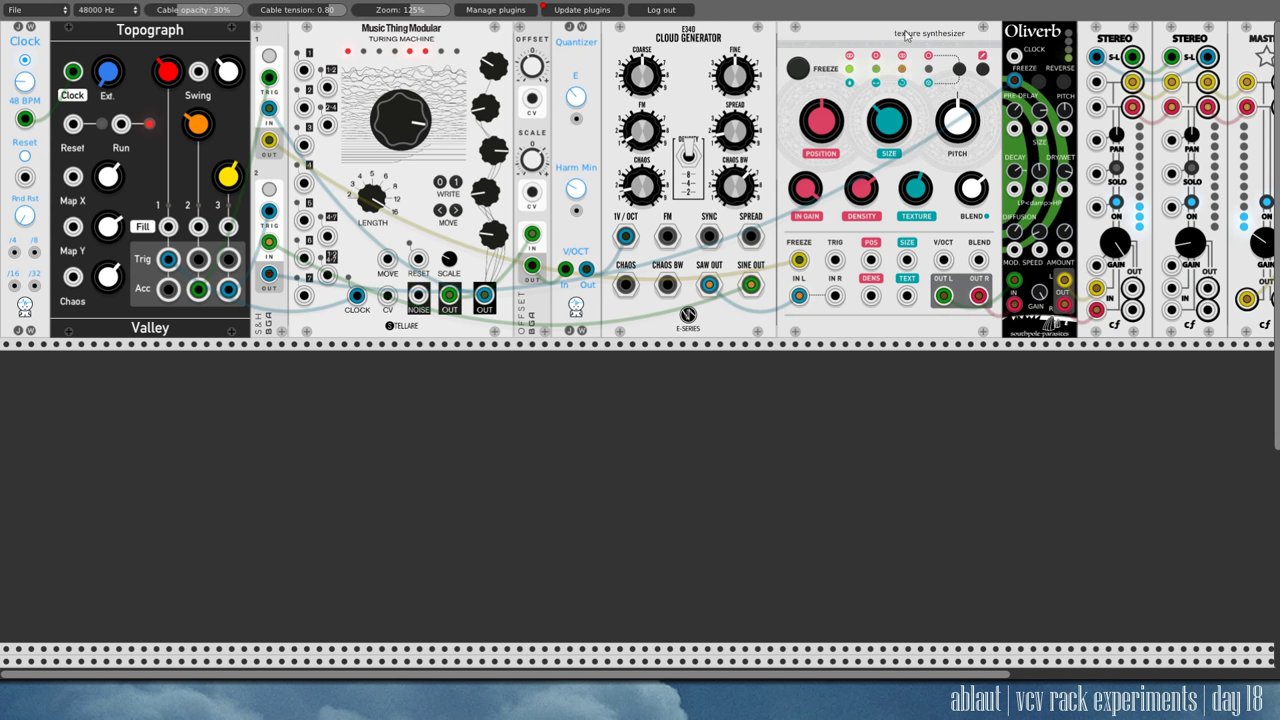
pyautogui.rightClick(1049, 38)
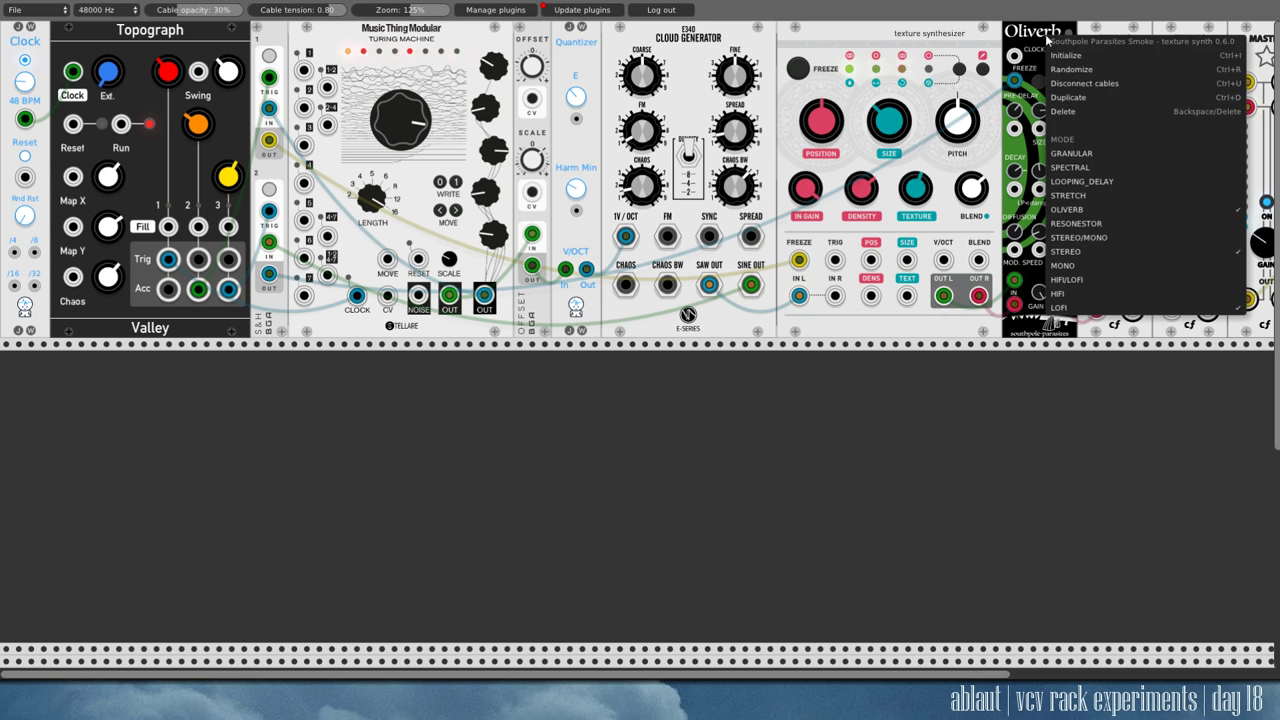
pyautogui.click(1045, 31)
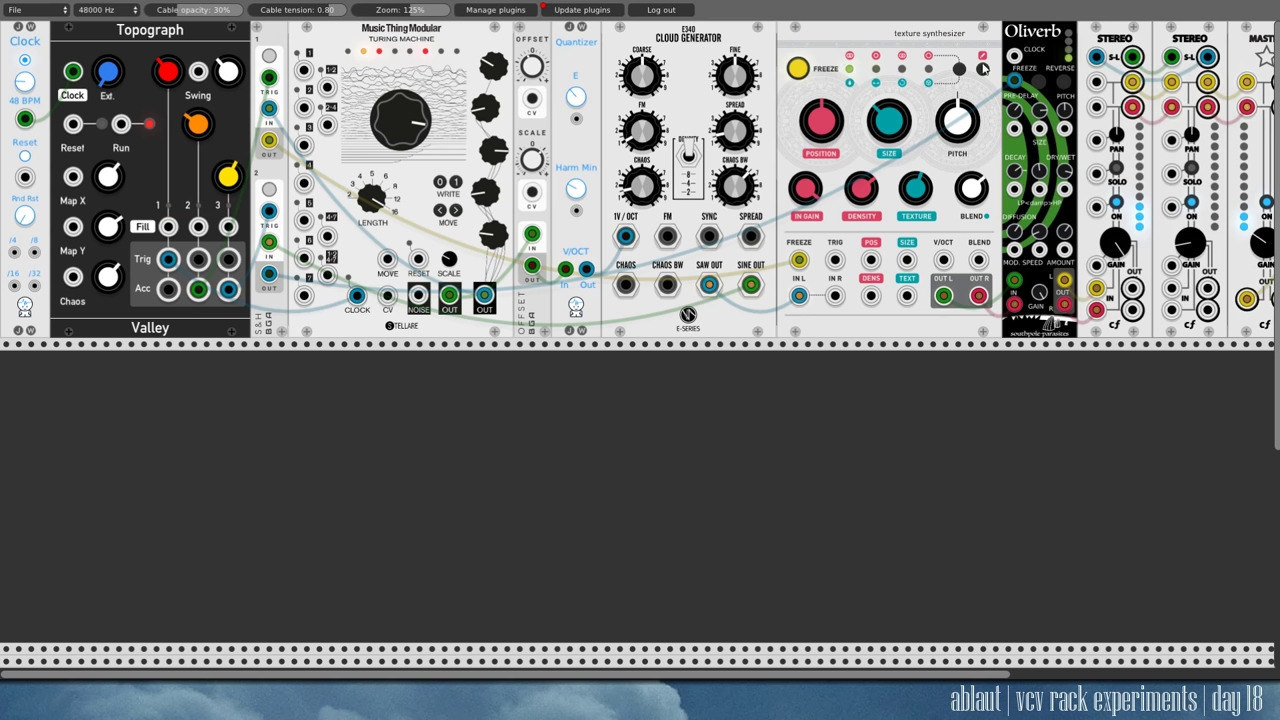
pyautogui.rightClick(1036, 40)
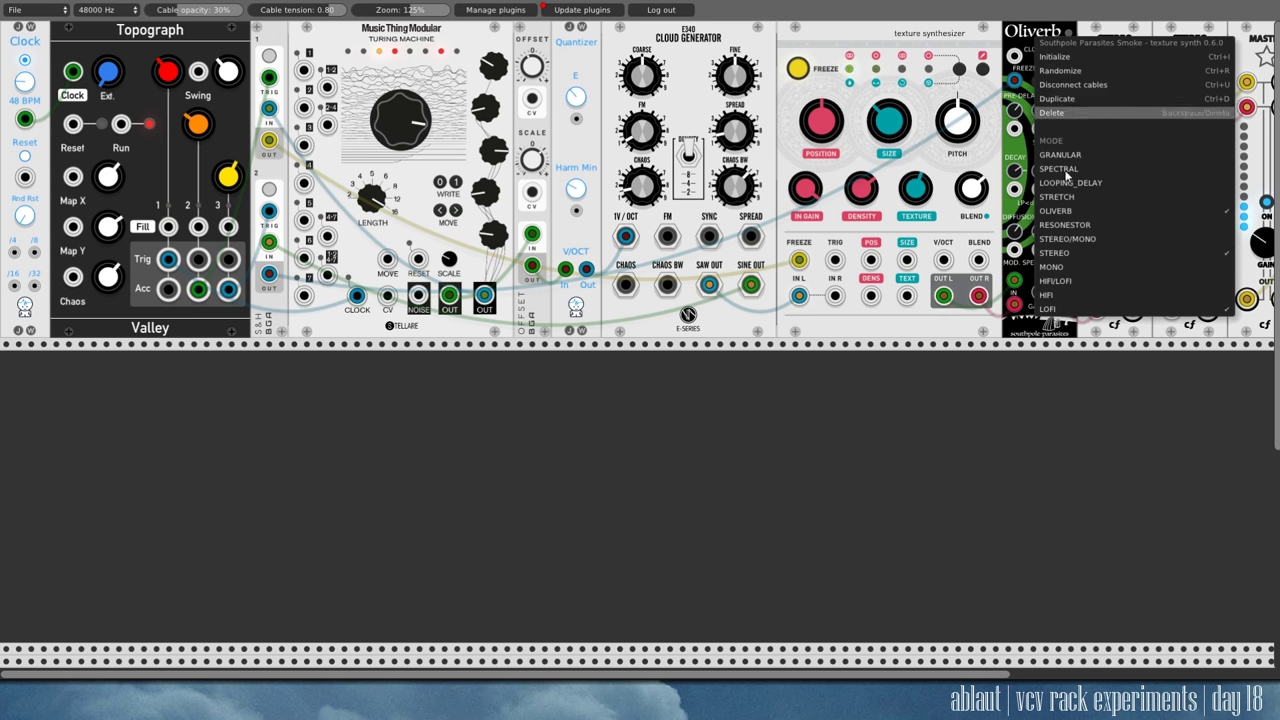
pyautogui.click(927, 30)
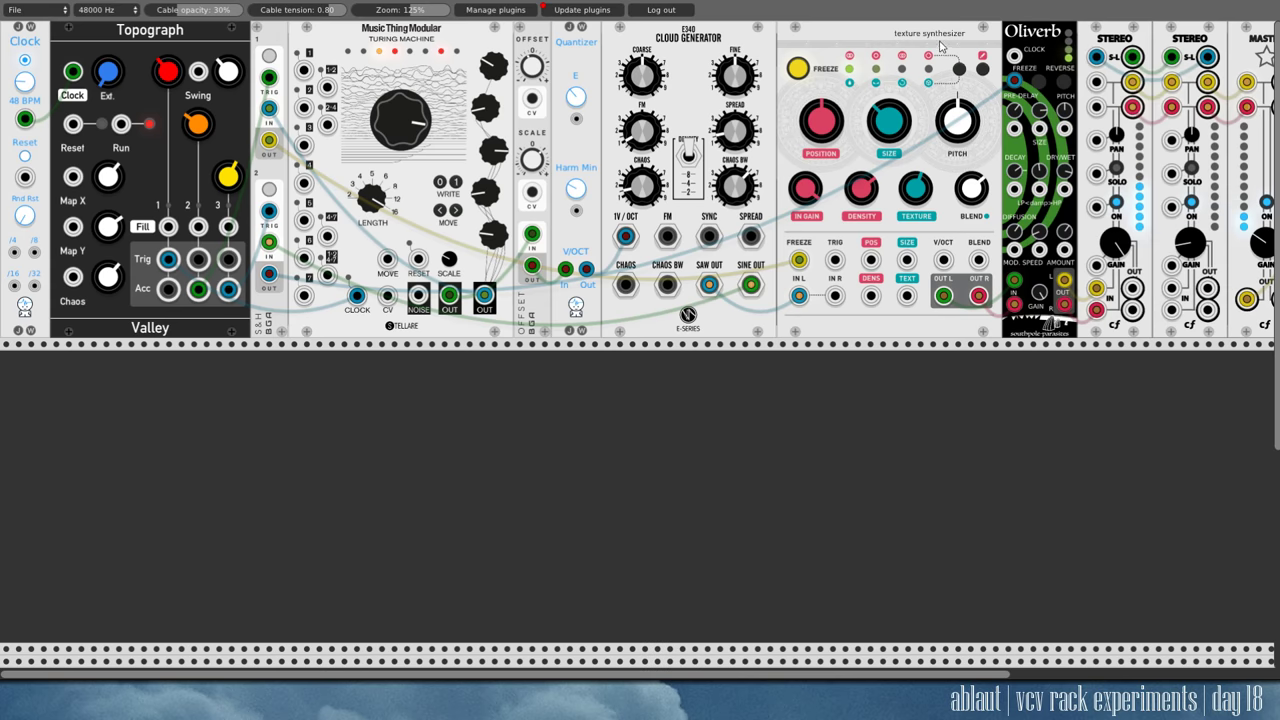
pyautogui.rightClick(941, 38)
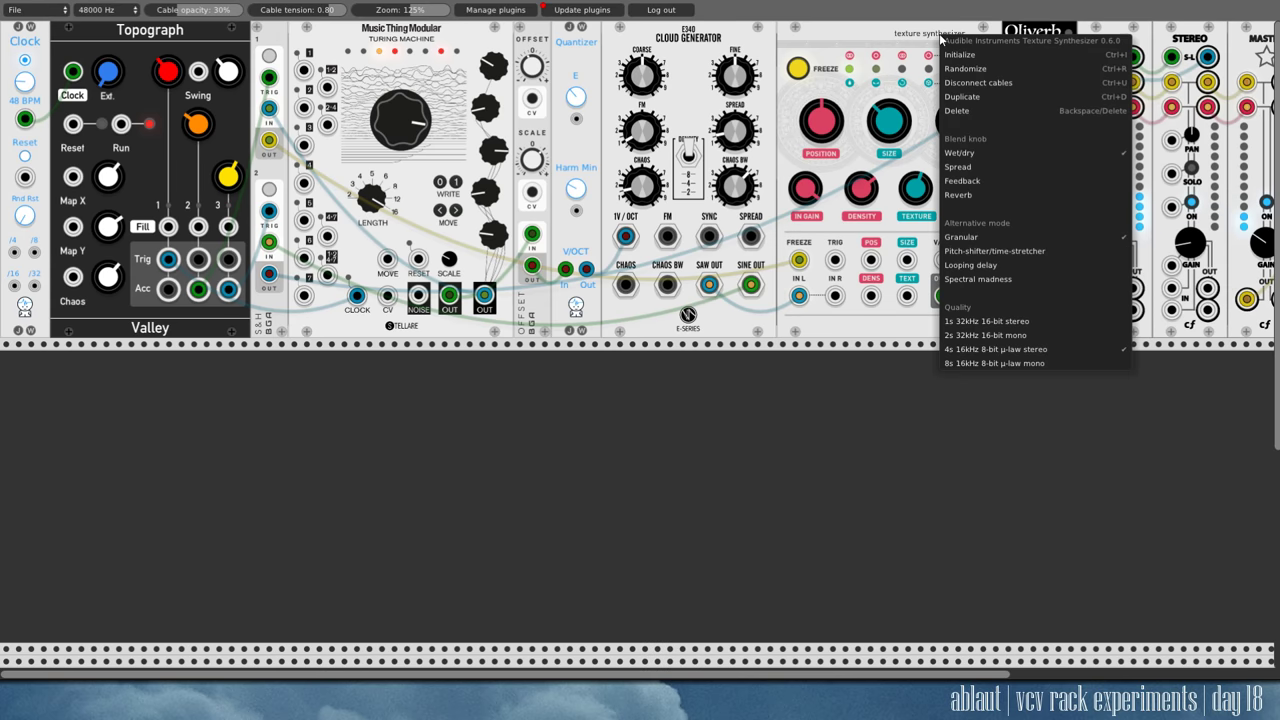
pyautogui.click(869, 423)
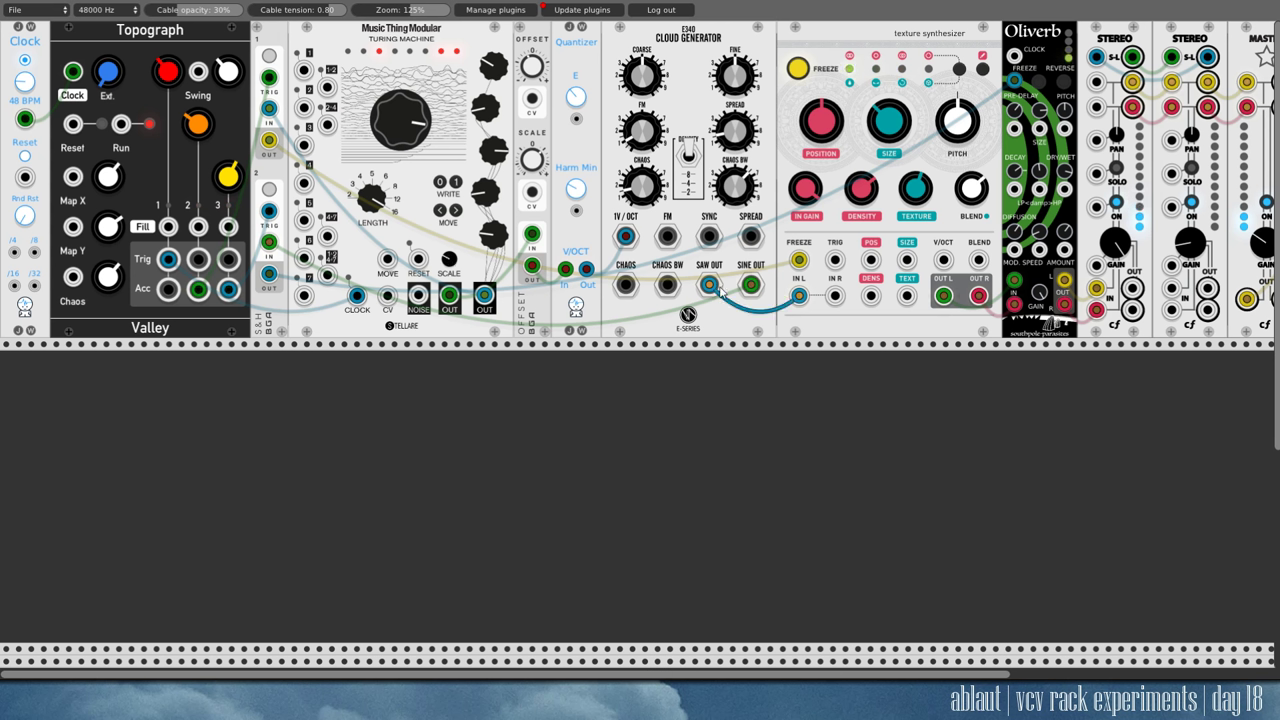
# Briefly patch Cloud Generator SAW OUT into the texture synthesizer's IN L, then unpatch it.
pyautogui.moveTo(799, 295); pyautogui.dragTo(711, 287)
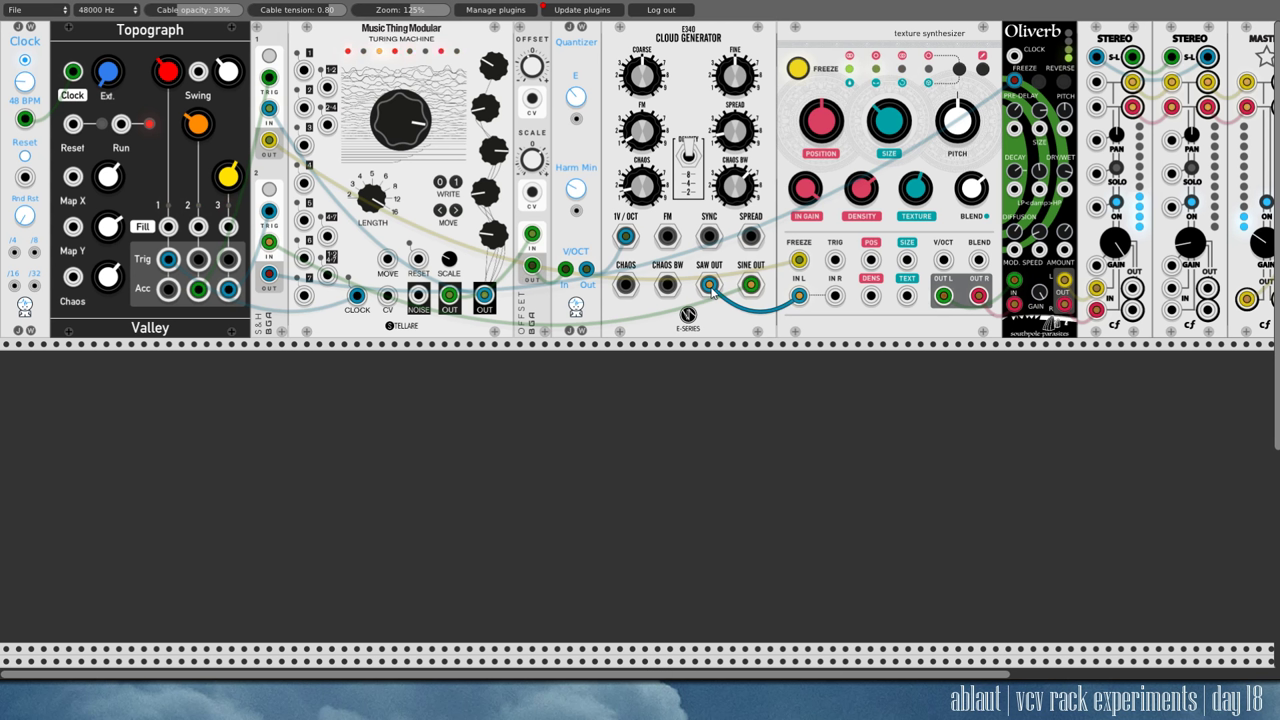
pyautogui.moveTo(799, 295); pyautogui.dragTo(840, 310)
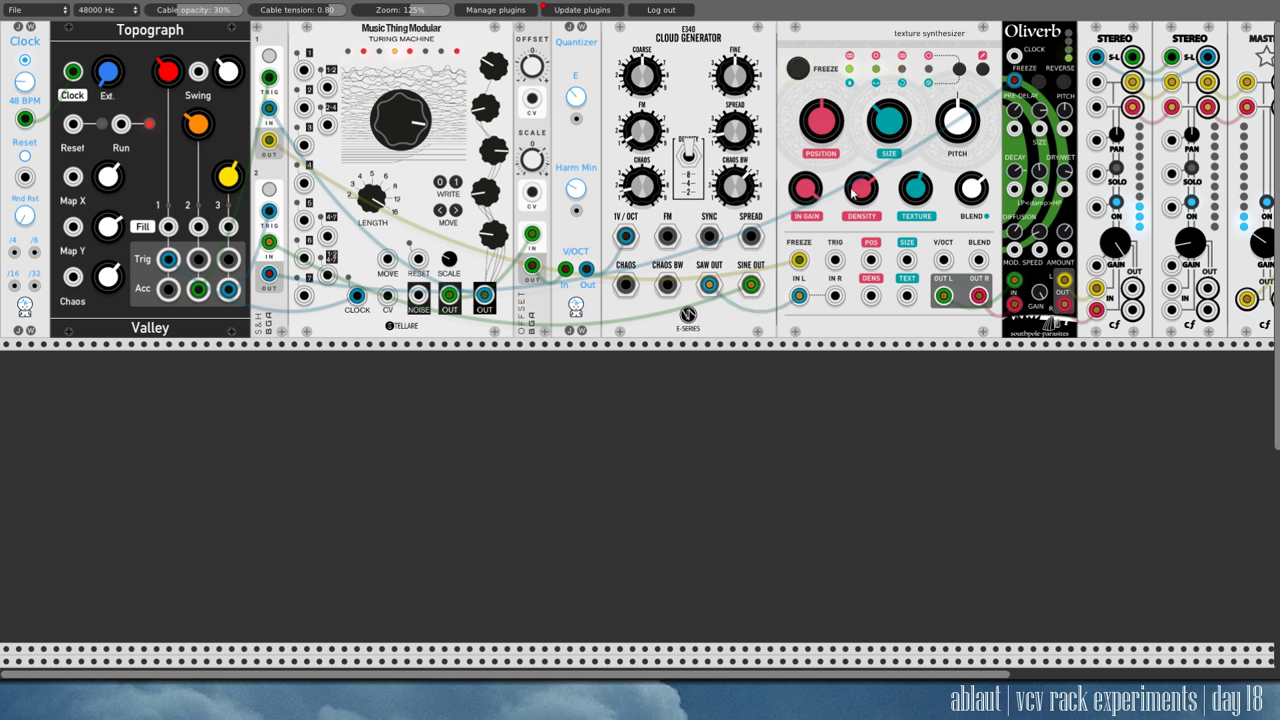